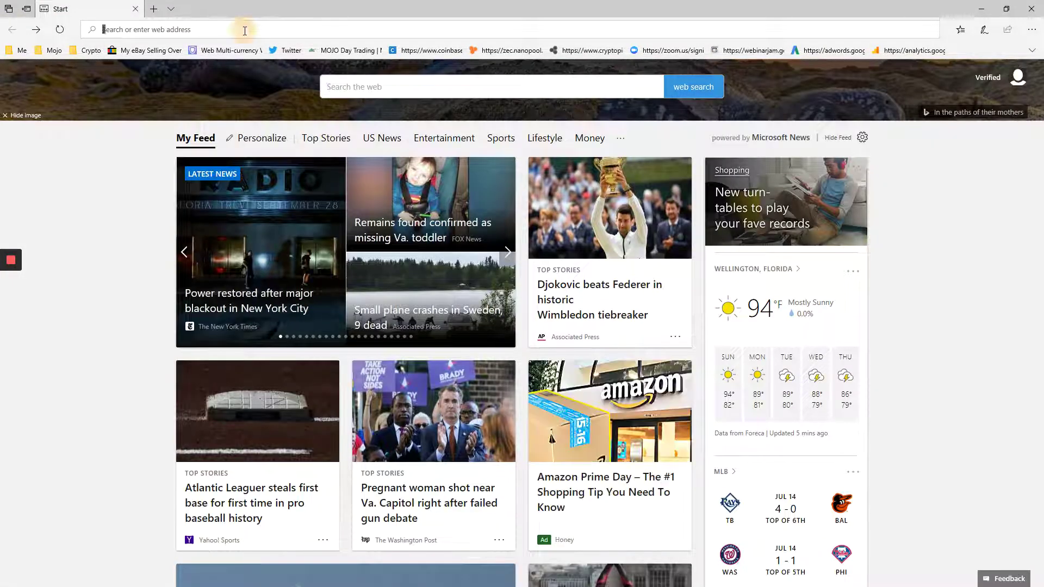
Go to discordapp.com by picking its suggestion after typing 'disc' in Edge's address bar.
text(discordapp.com/)
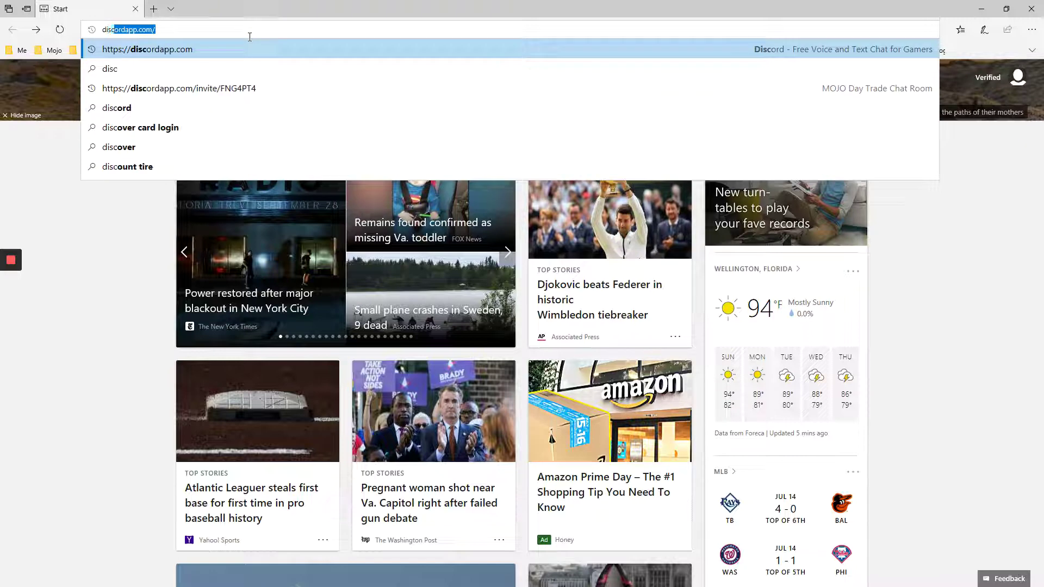
click(253, 56)
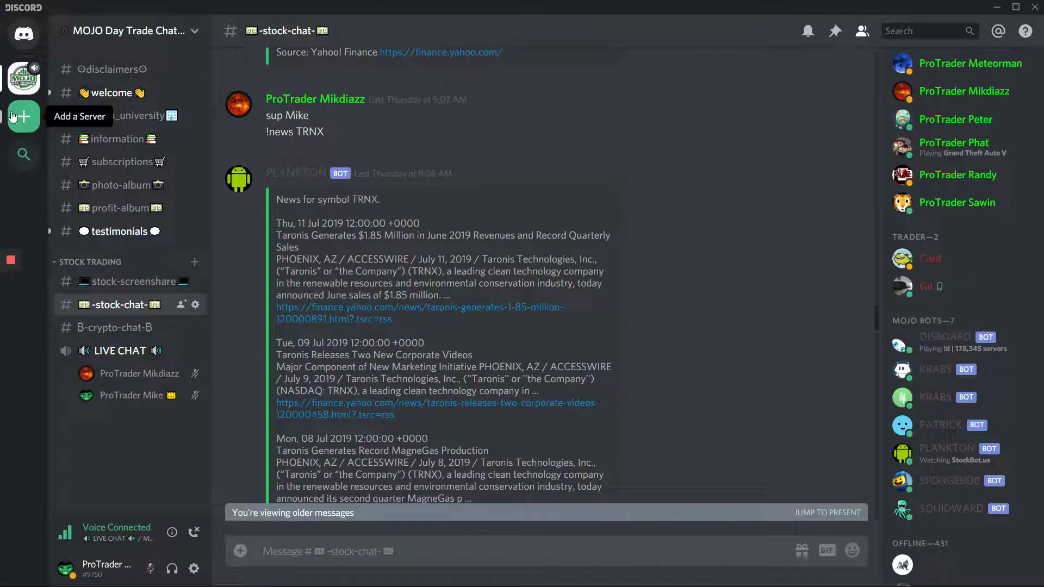
Open the Join a Server dialog from Add a Server and try joining with an empty invite.
click(25, 114)
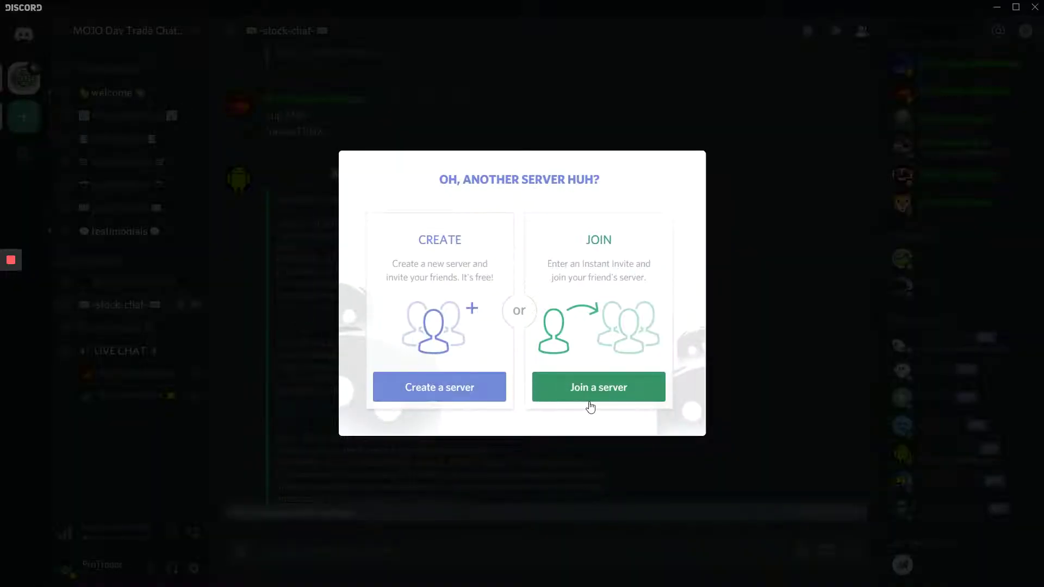
click(588, 399)
key(Return)
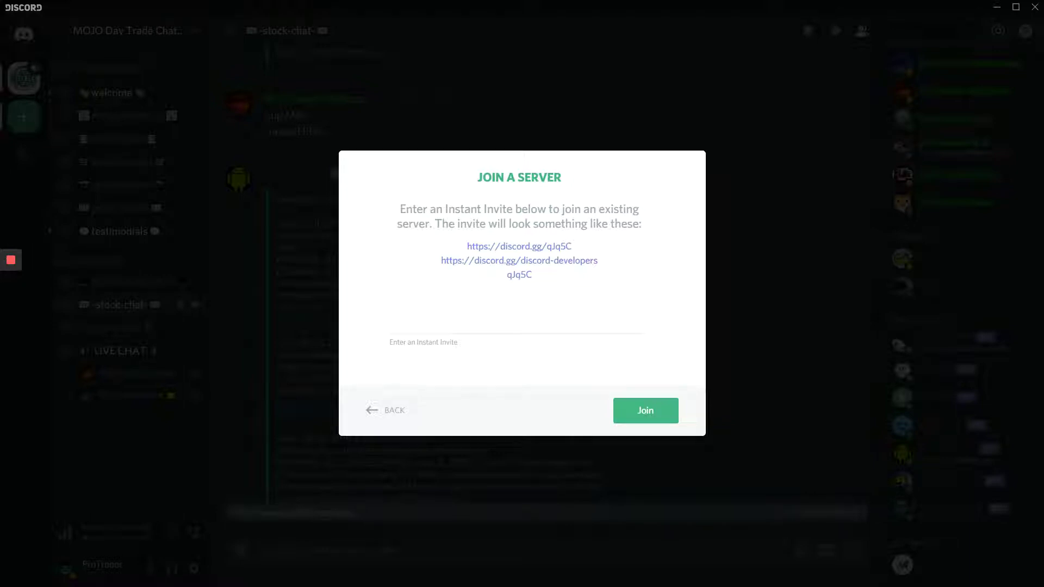
Switch to the MOJO Day Trading welcome email in Outlook and select its discord.gg invite link.
key(alt+Tab)
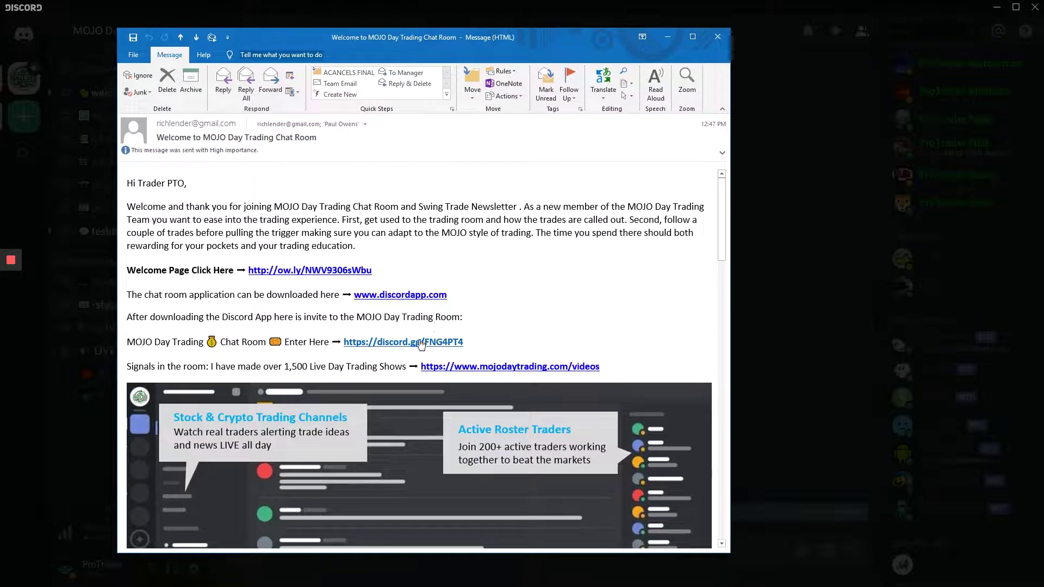
mouse_move(470, 300)
mouse_down()
mouse_move(352, 296)
mouse_move(249, 270)
mouse_up()
mouse_move(484, 342)
mouse_down()
mouse_move(375, 326)
mouse_move(380, 342)
mouse_move(343, 342)
mouse_up()
key(ctrl+c)
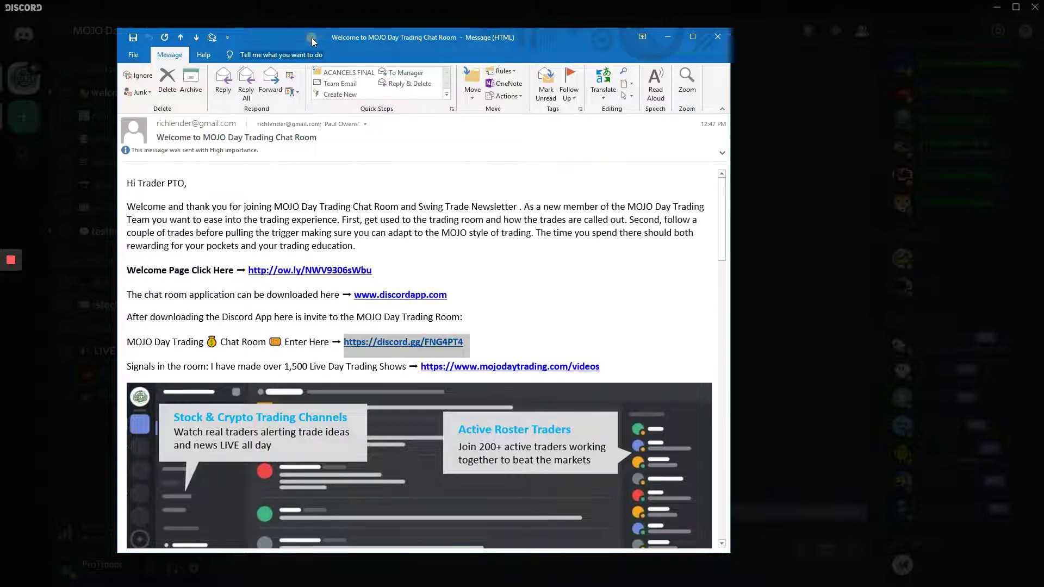
Paste the discord.gg invite into the Join a Server field, then close the dialog without joining.
drag(311, 37, 310, 37)
click(626, 17)
click(396, 333)
key(ctrl+v)
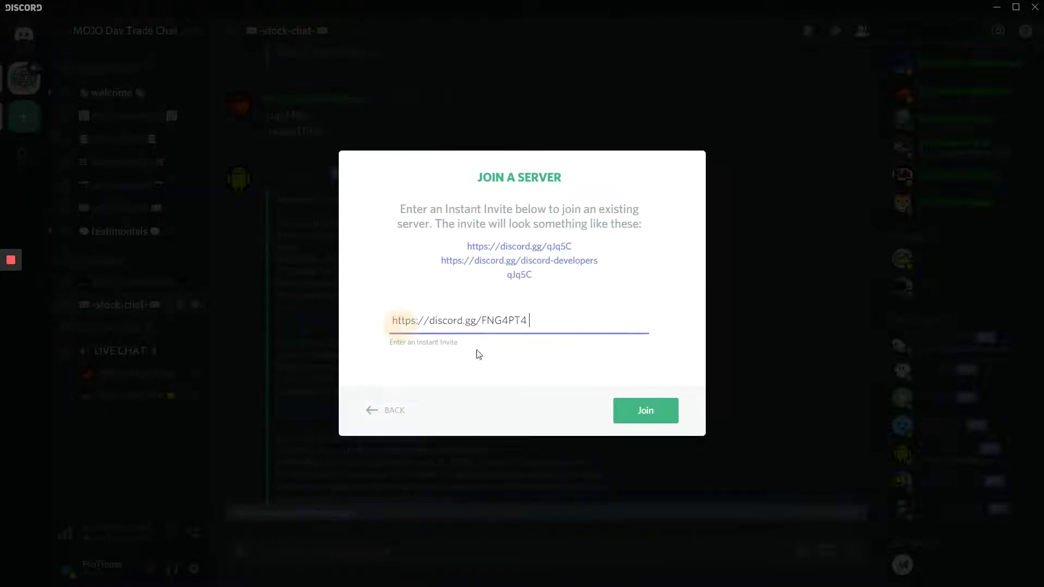
click(422, 500)
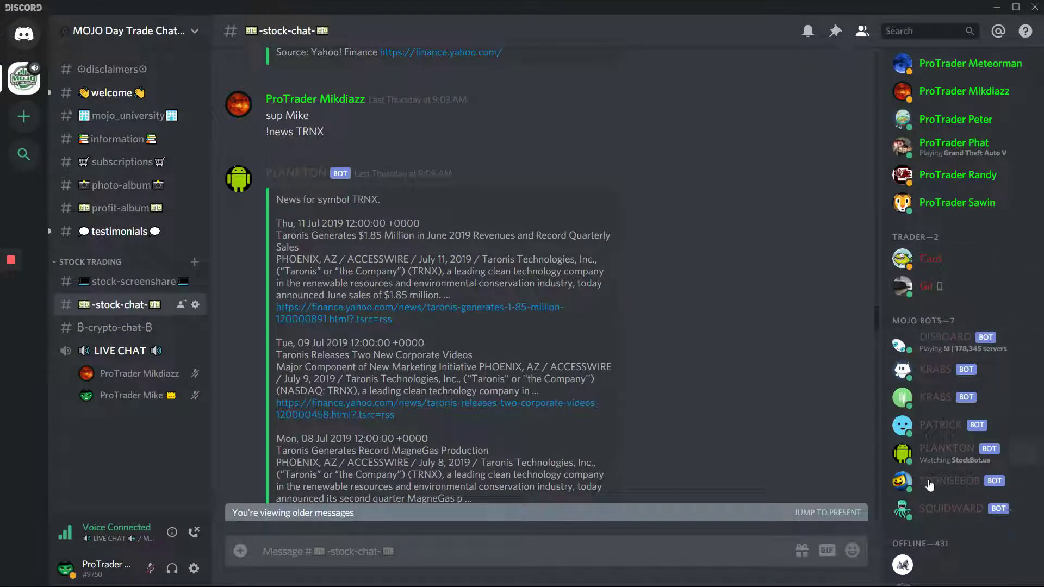
Scroll through the stock-chat history and jump back to the newest messages.
scroll(945, 380, up, 5)
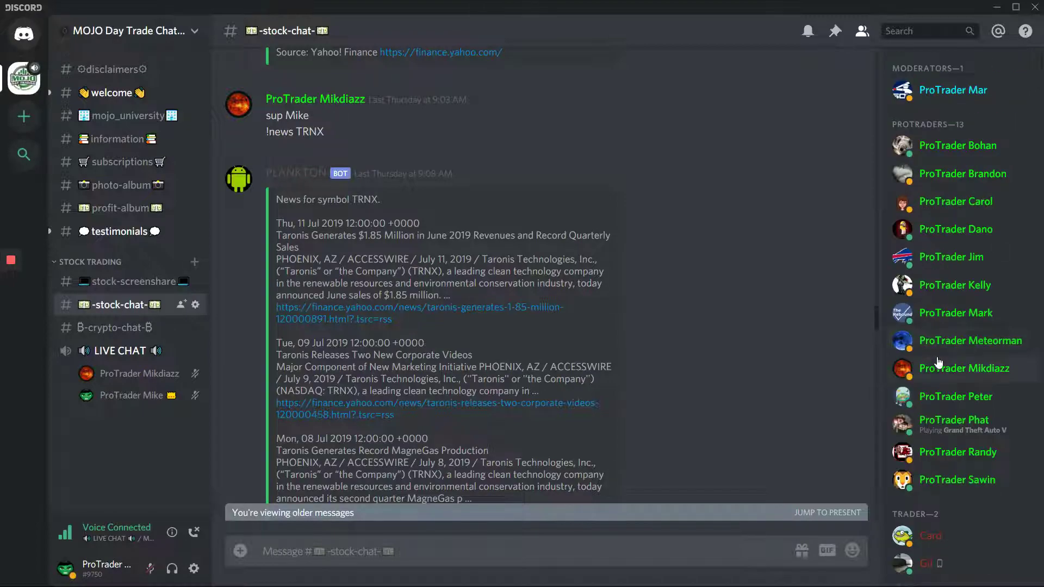
scroll(922, 191, up, 2)
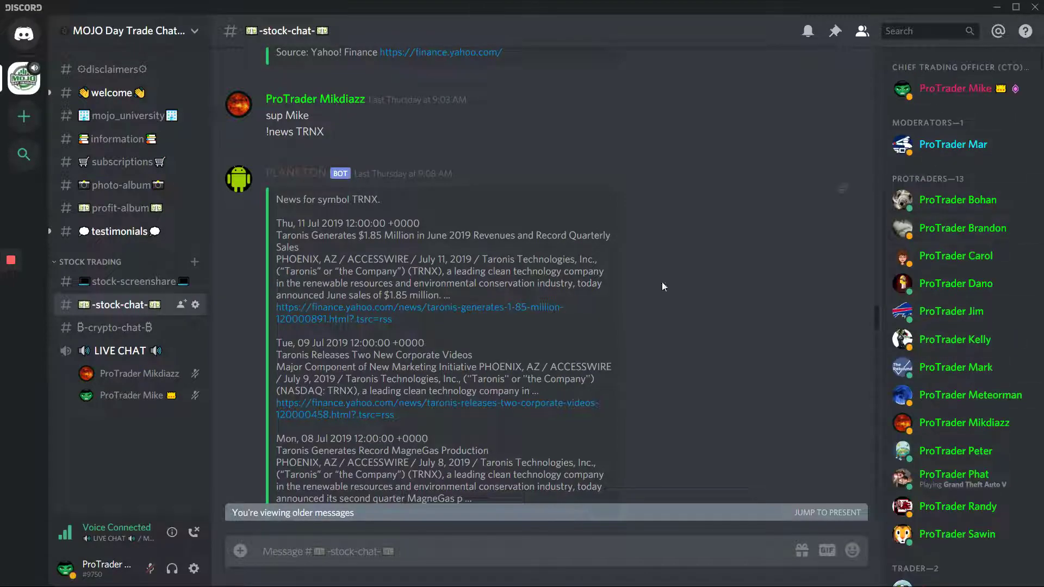
scroll(399, 313, up, 2)
scroll(419, 313, up, 15)
scroll(417, 312, down, 12)
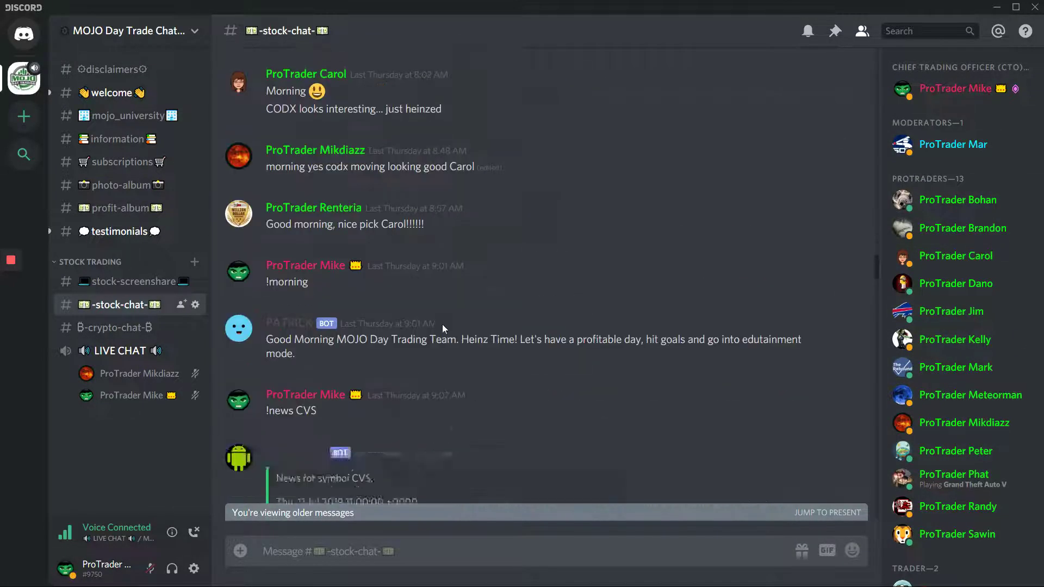
click(827, 513)
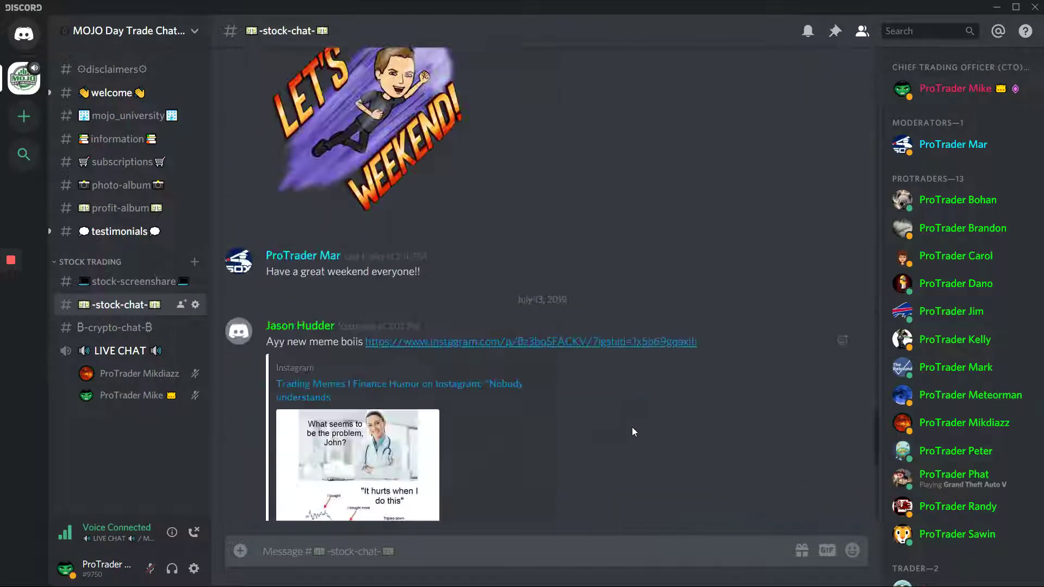
scroll(433, 354, up, 10)
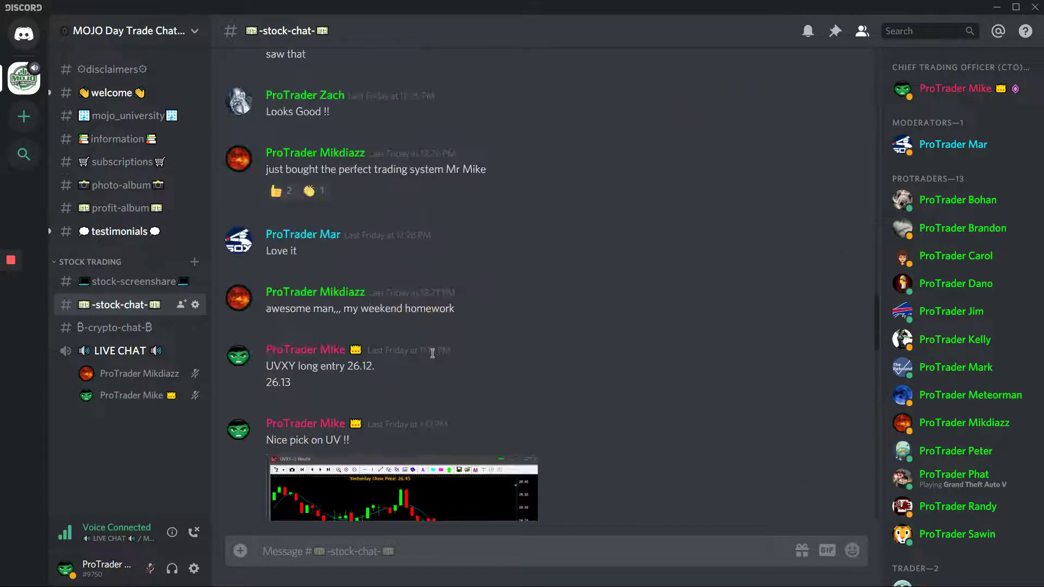
scroll(433, 354, down, 4)
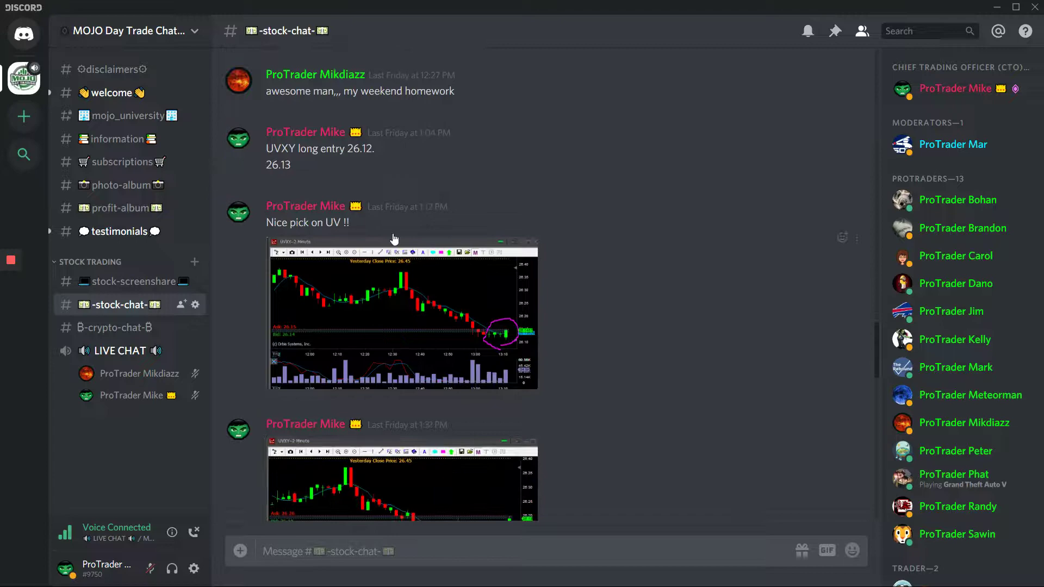
Highlight the UVXY long entry 26.12 call and view both UVXY chart screenshots enlarged.
drag(374, 148, 253, 152)
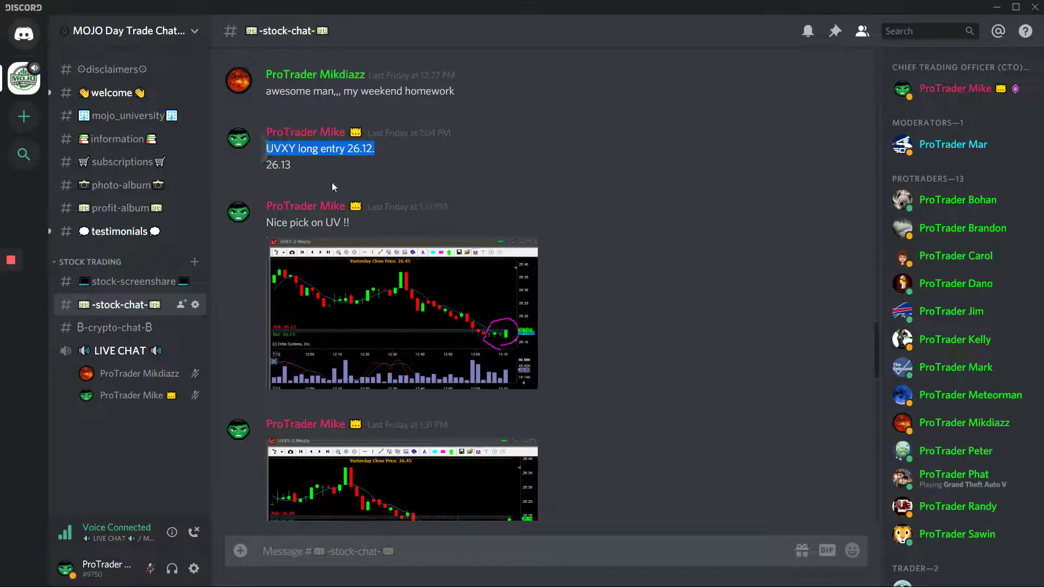
click(419, 338)
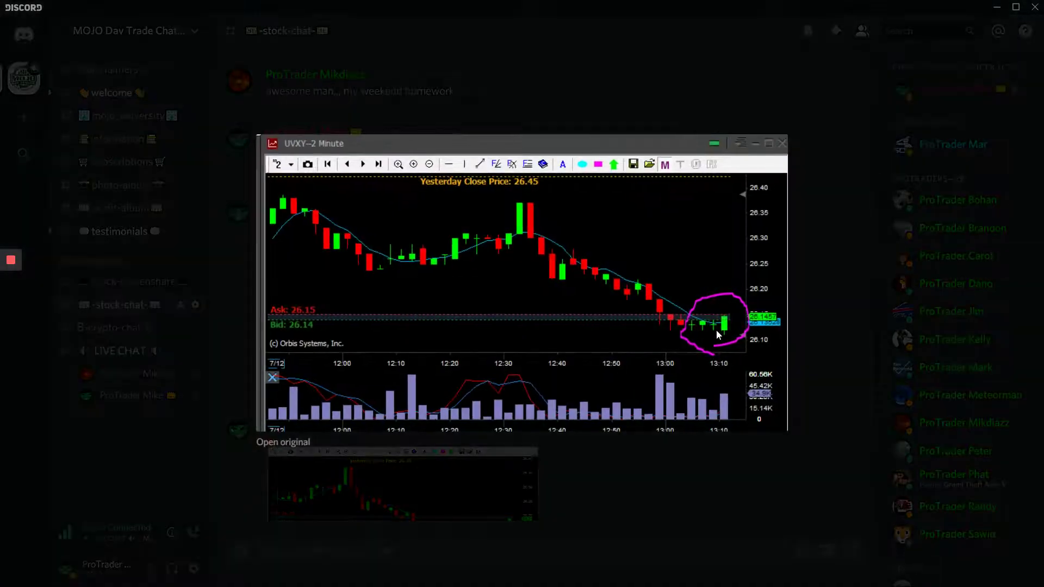
click(816, 335)
scroll(511, 324, down, 5)
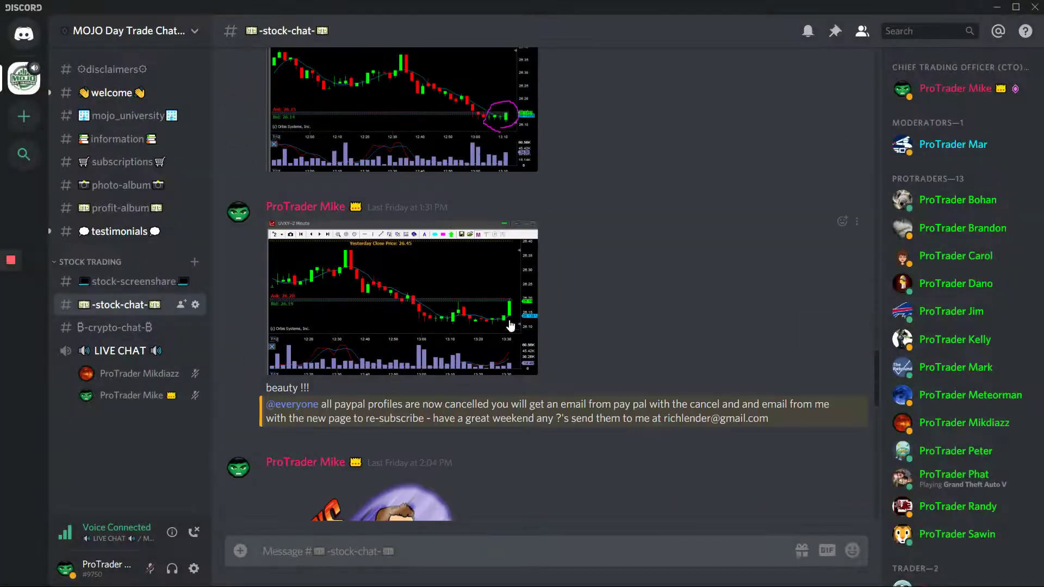
click(507, 310)
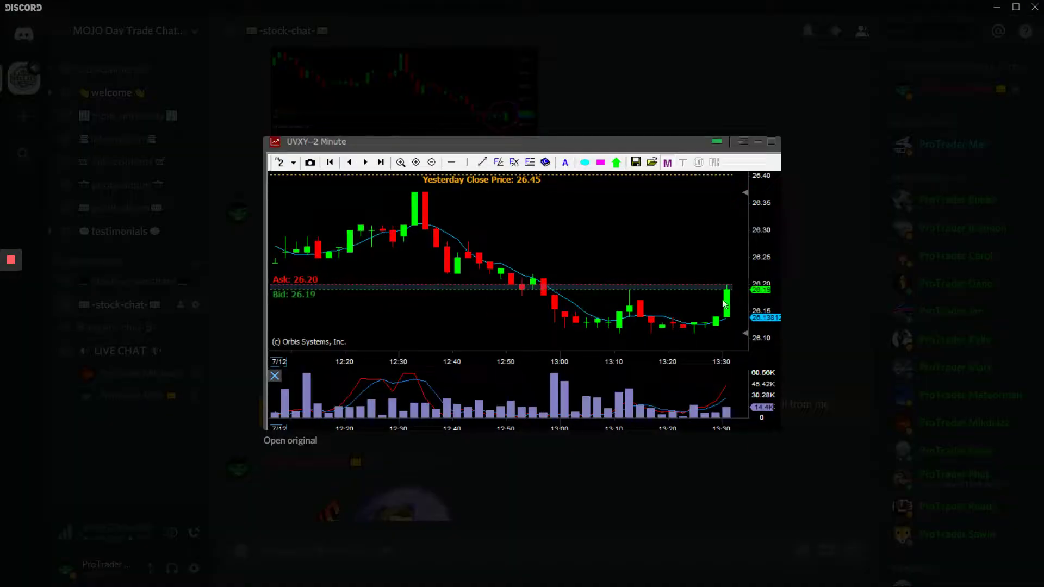
key(Escape)
Highlight the UVXY avg 26.21 call and the 26.33 and 27 prices.
scroll(598, 310, down, 3)
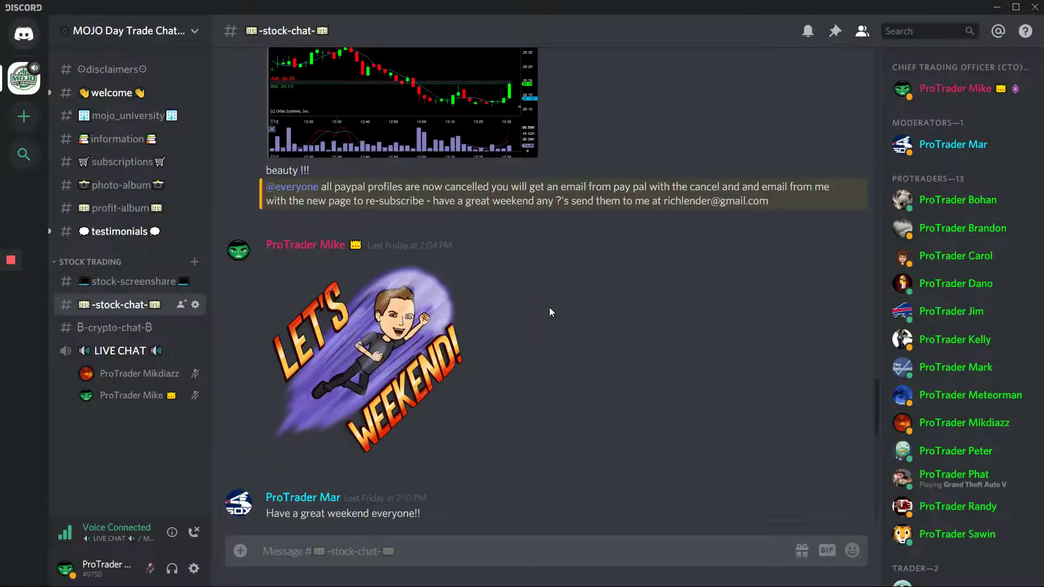
scroll(501, 309, down, 1)
scroll(468, 307, up, 15)
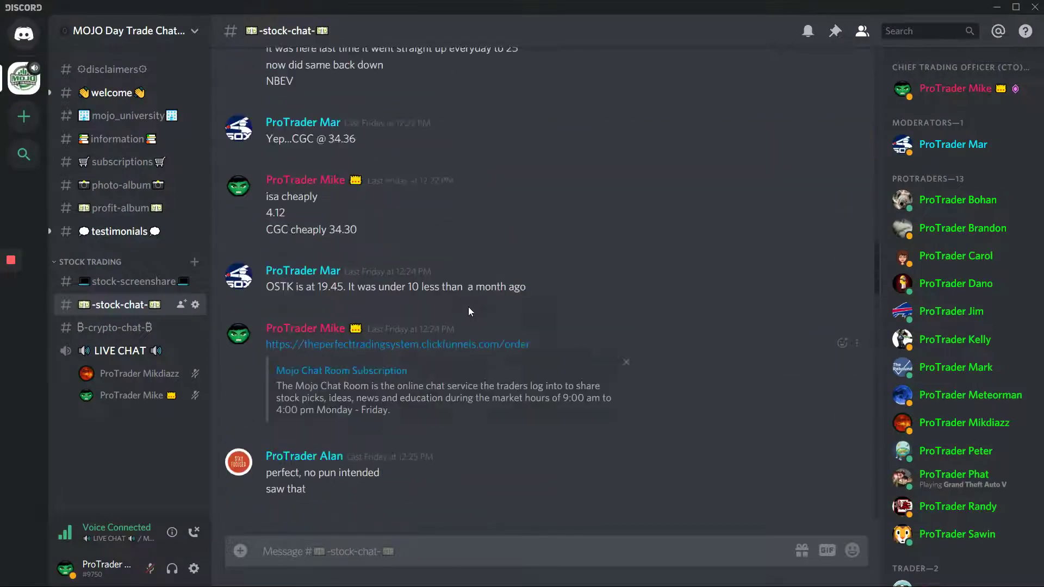
scroll(461, 305, up, 20)
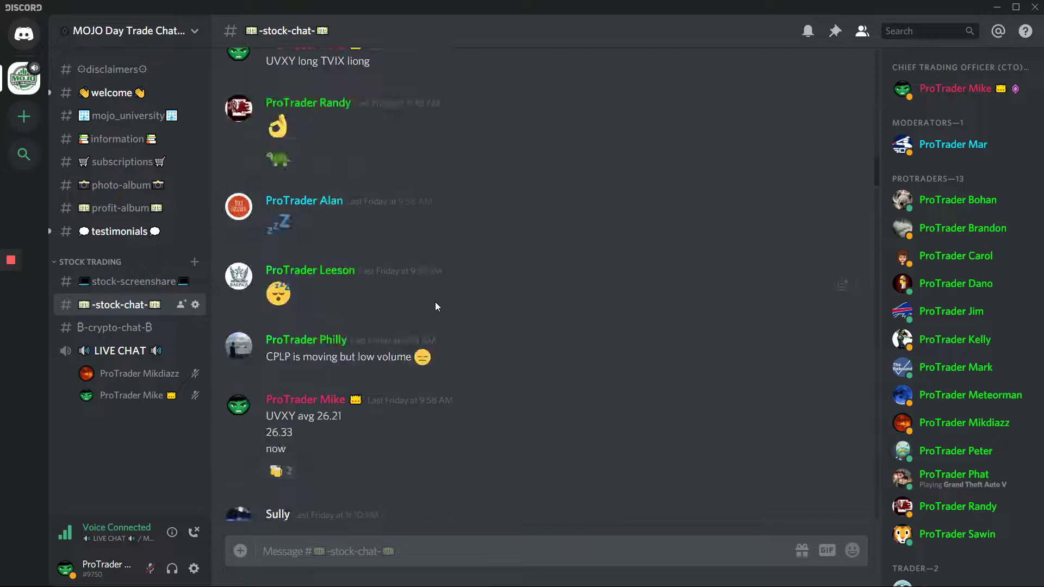
mouse_move(360, 416)
mouse_down()
mouse_move(261, 416)
mouse_move(273, 417)
mouse_up()
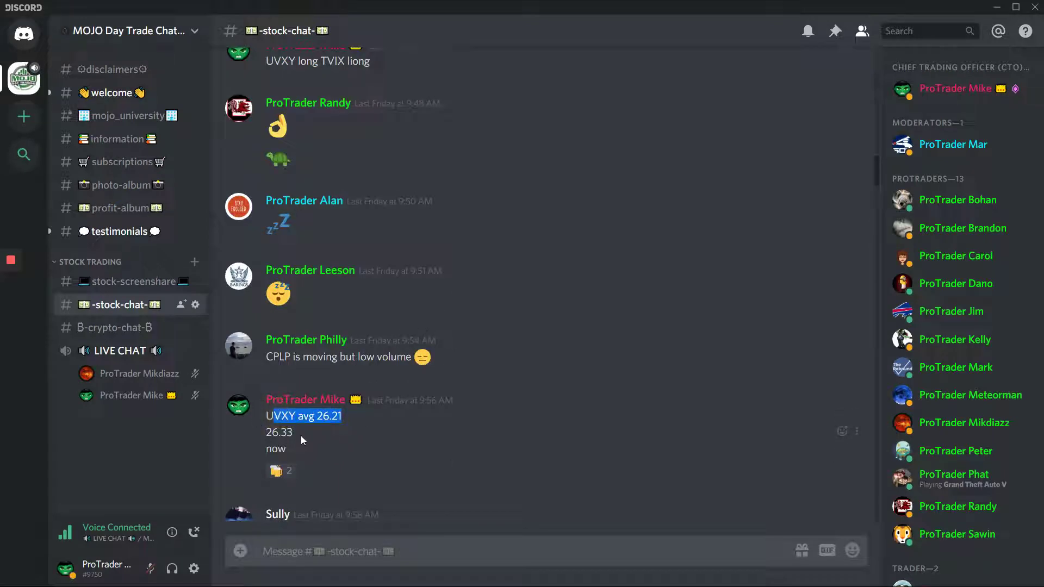
double_click(288, 432)
scroll(325, 455, down, 2)
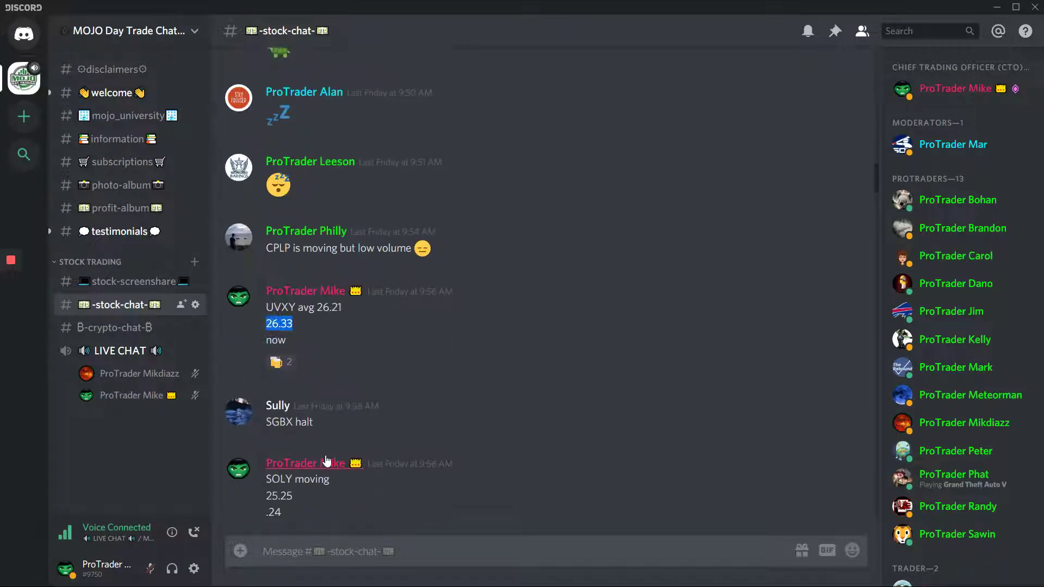
scroll(325, 461, down, 1)
drag(298, 425, 301, 454)
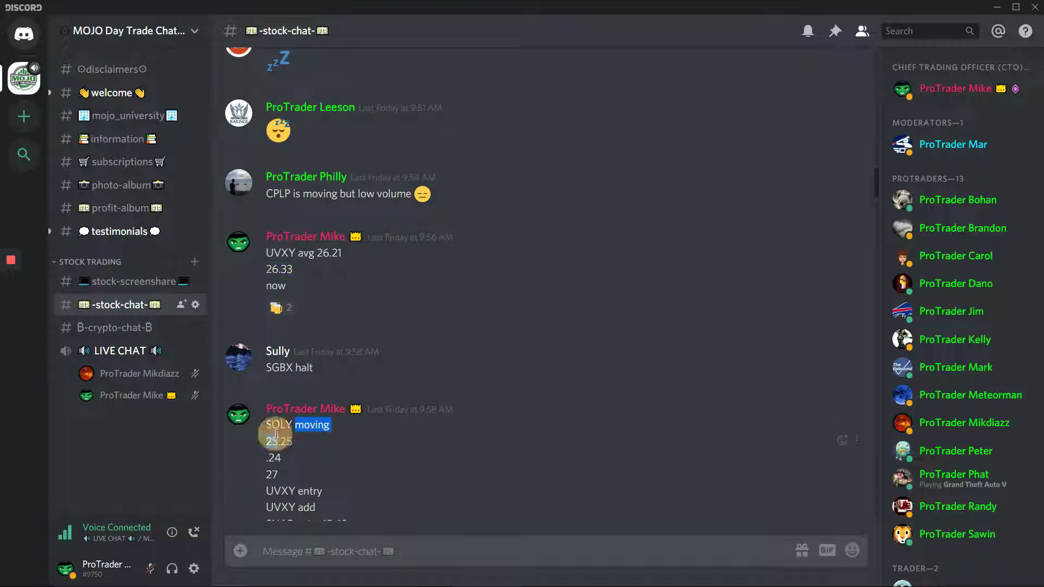
scroll(302, 453, down, 2)
click(264, 373)
double_click(263, 372)
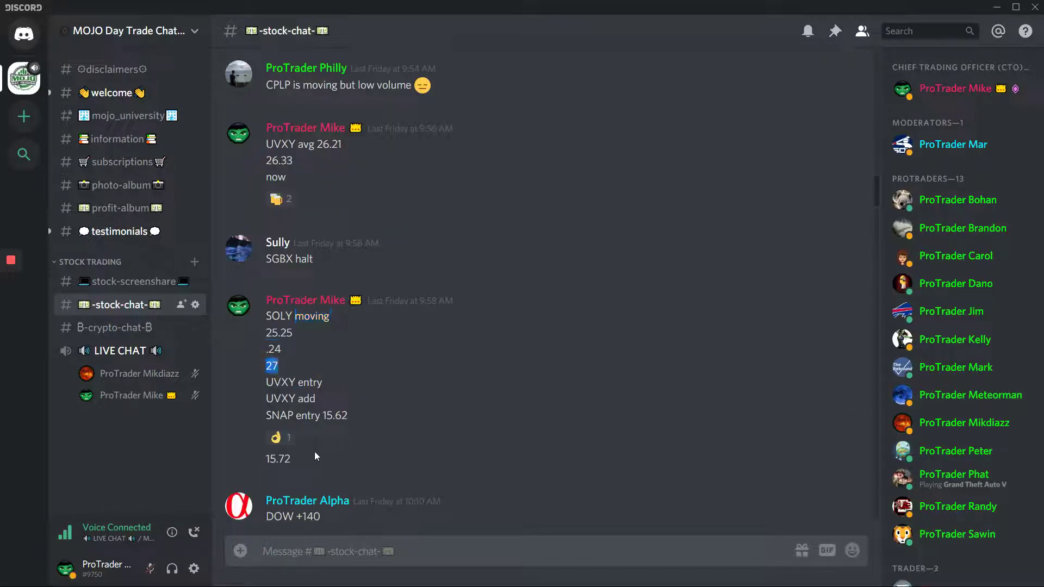
drag(355, 429, 268, 396)
Scroll up through older messages to the CVS chart screenshot above the 'good call' reply.
scroll(384, 422, up, 10)
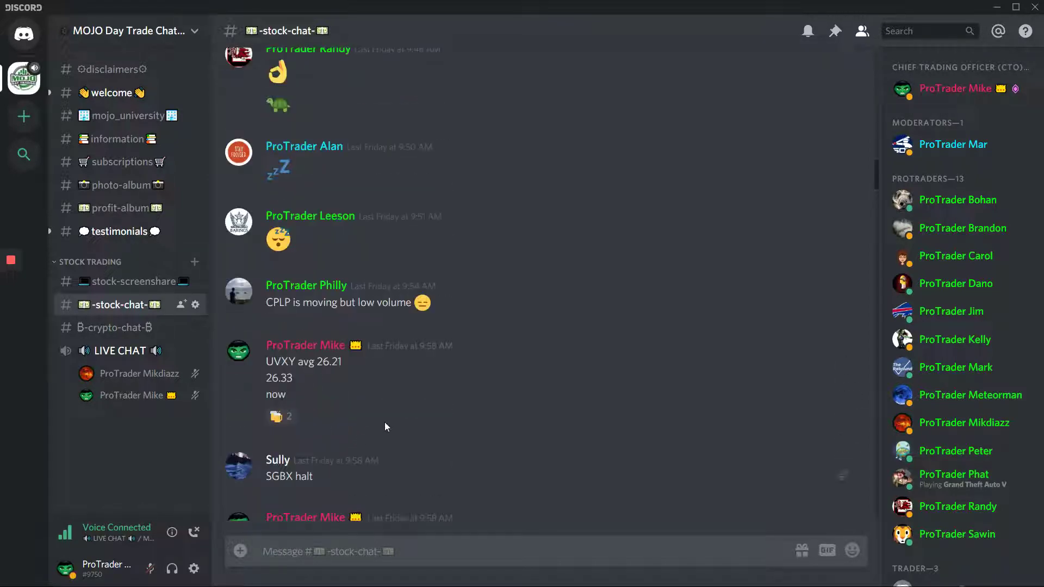
scroll(386, 420, up, 20)
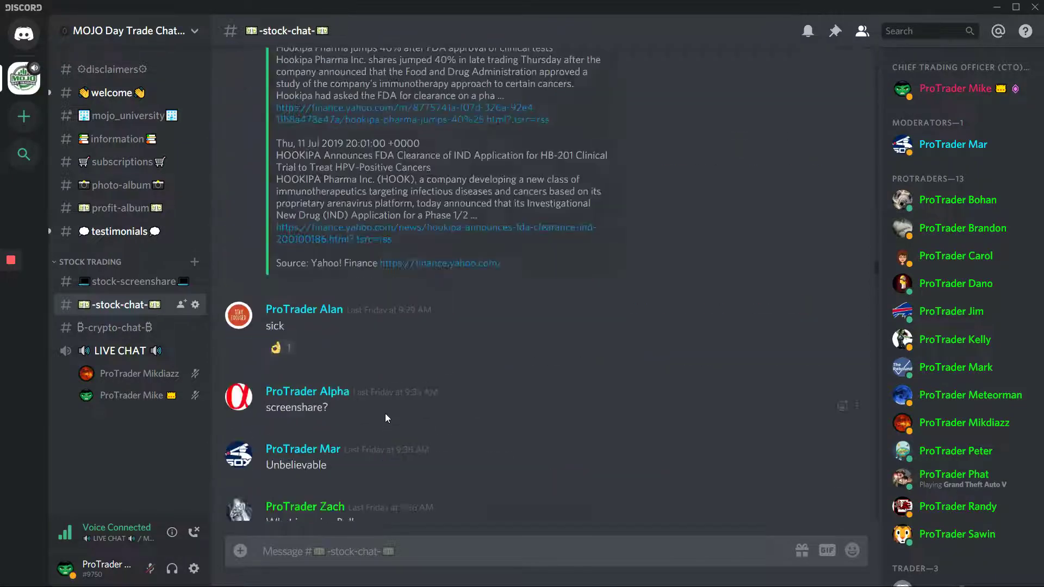
scroll(357, 346, up, 20)
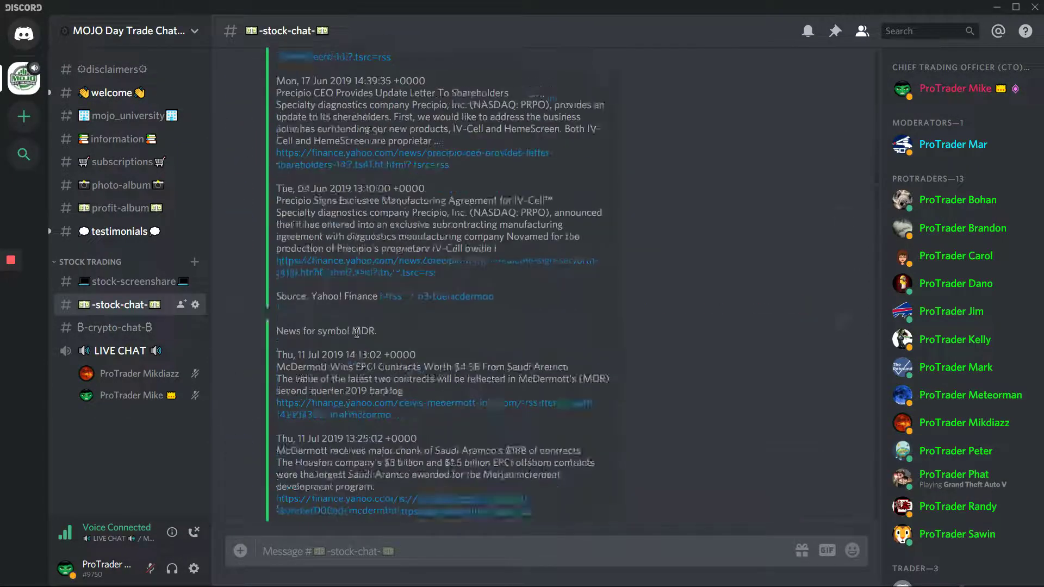
scroll(370, 328, up, 20)
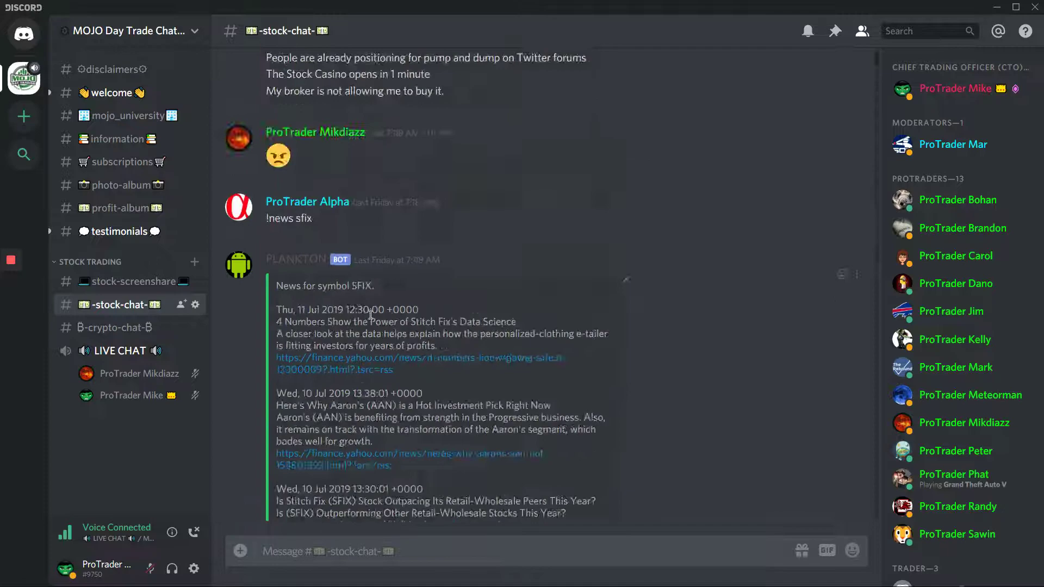
scroll(386, 327, up, 20)
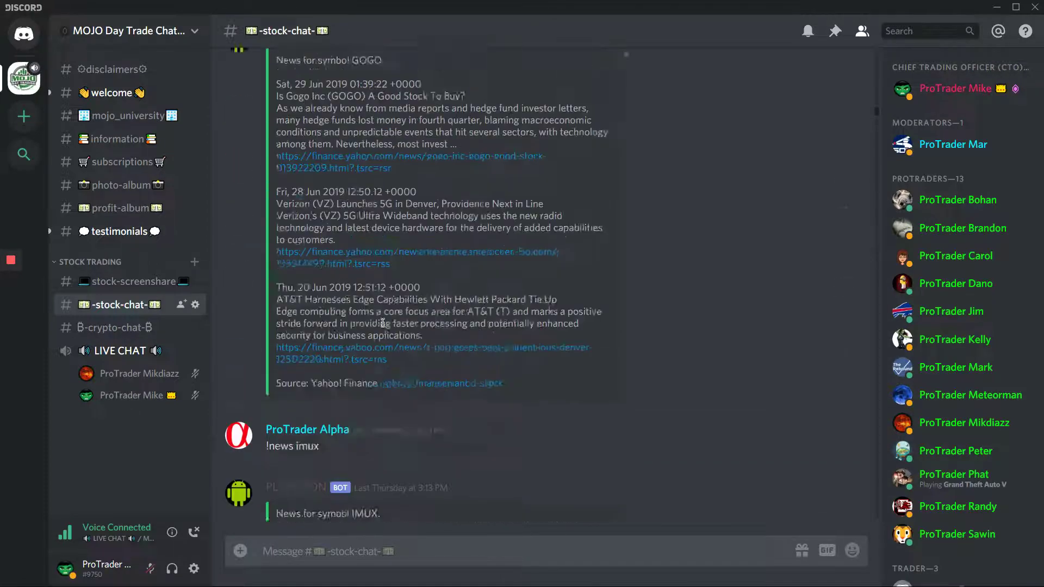
scroll(416, 223, up, 15)
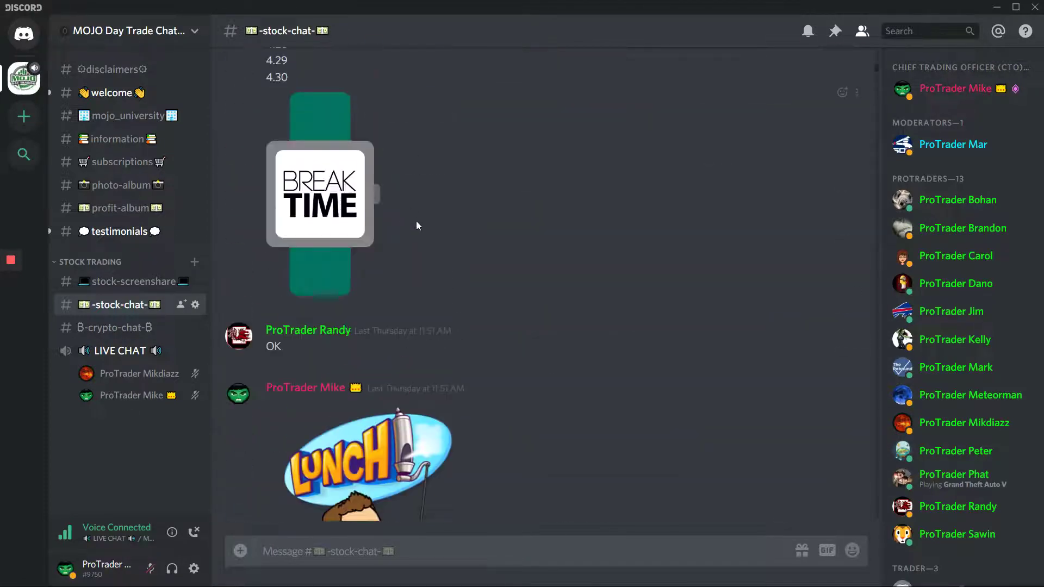
scroll(424, 238, up, 5)
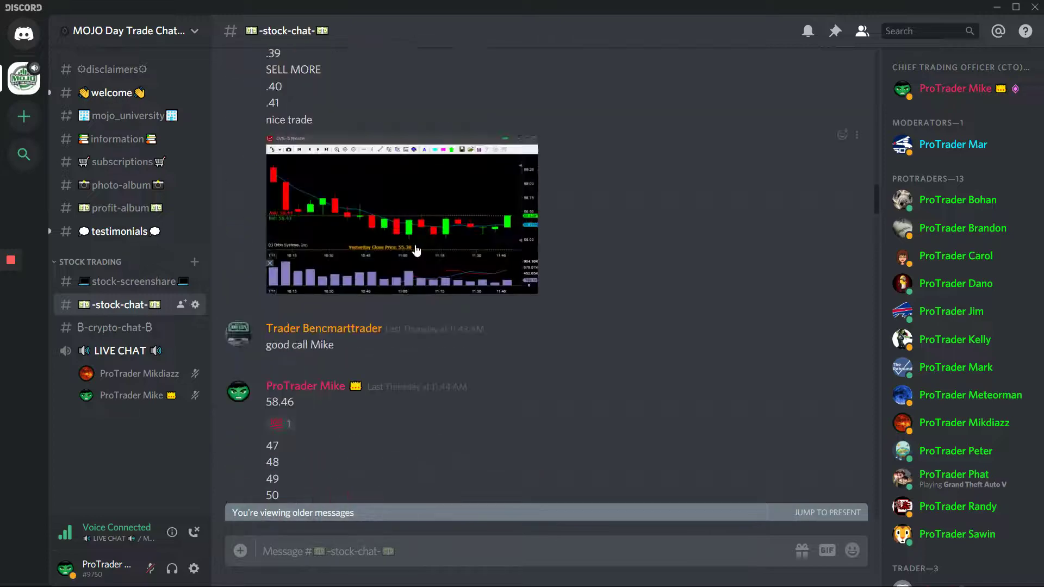
View the CVS chart enlarged, then highlight the CVS 58.24 entry call and 58.20-25 entry range.
click(404, 235)
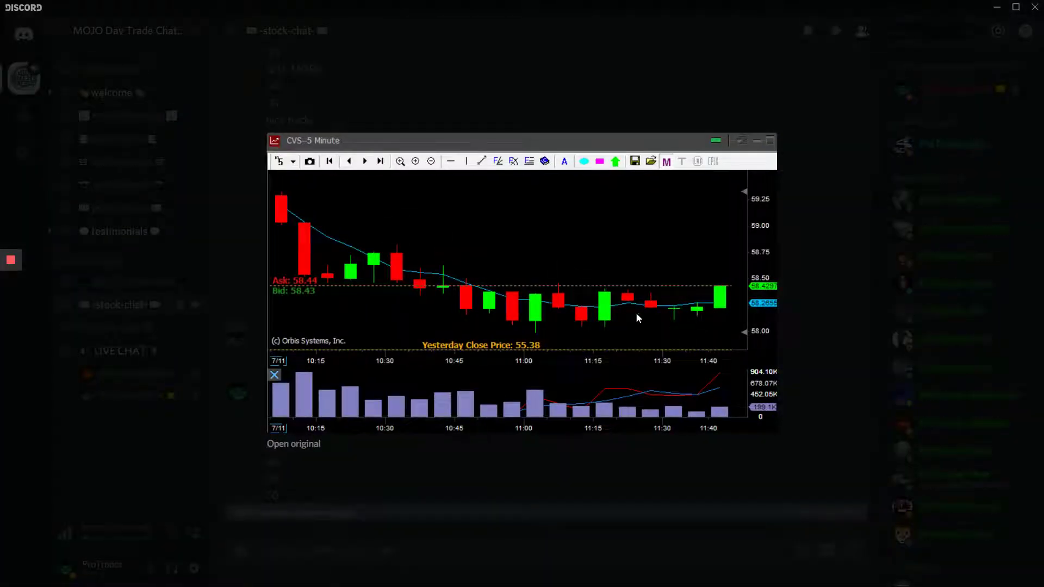
click(868, 261)
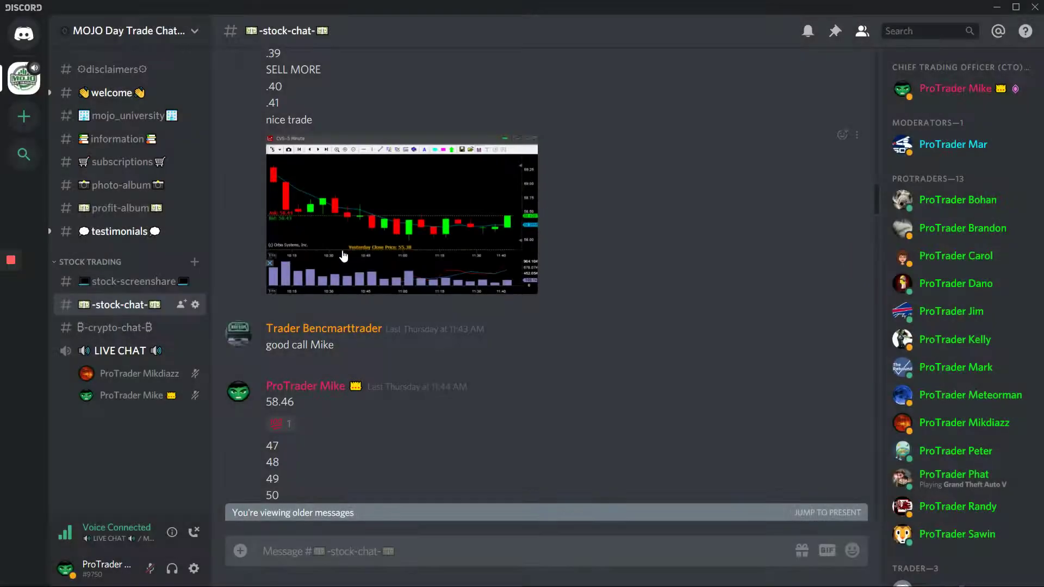
scroll(337, 232, up, 10)
triple_click(251, 190)
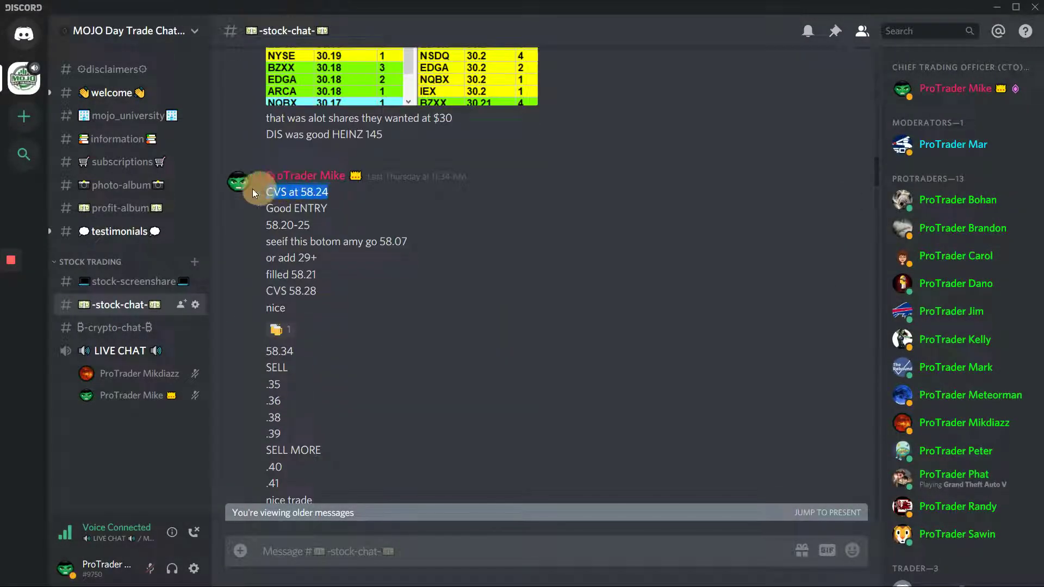
click(301, 225)
drag(335, 232, 257, 230)
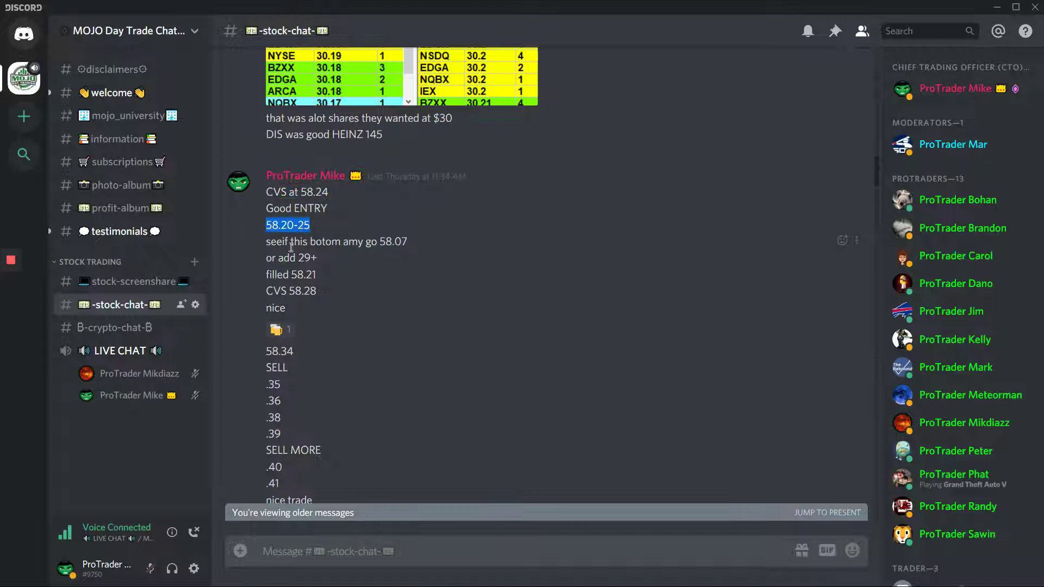
click(396, 250)
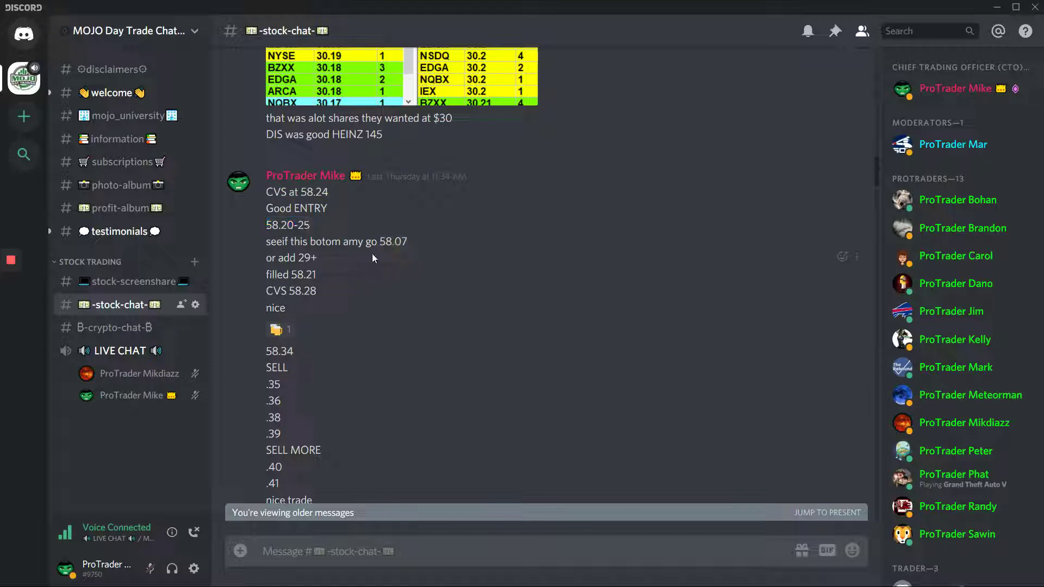
Highlight the add-shares note and the 58.28 and 58.34 prices, then enlarge the CVS chart again.
mouse_move(404, 245)
mouse_down()
mouse_move(325, 242)
mouse_move(314, 255)
mouse_move(270, 257)
mouse_up()
click(329, 276)
drag(324, 292, 259, 288)
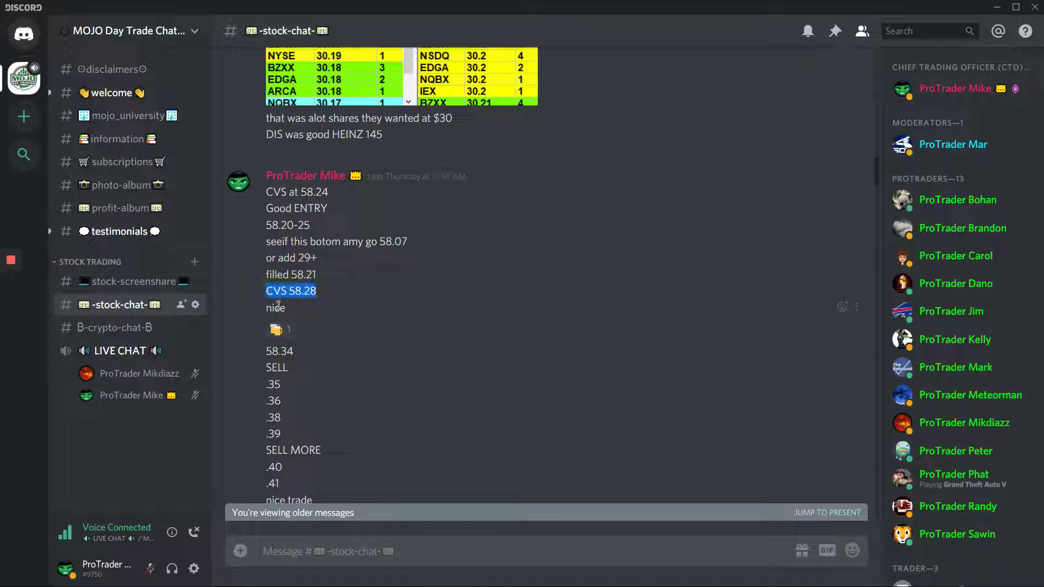
drag(299, 351, 246, 350)
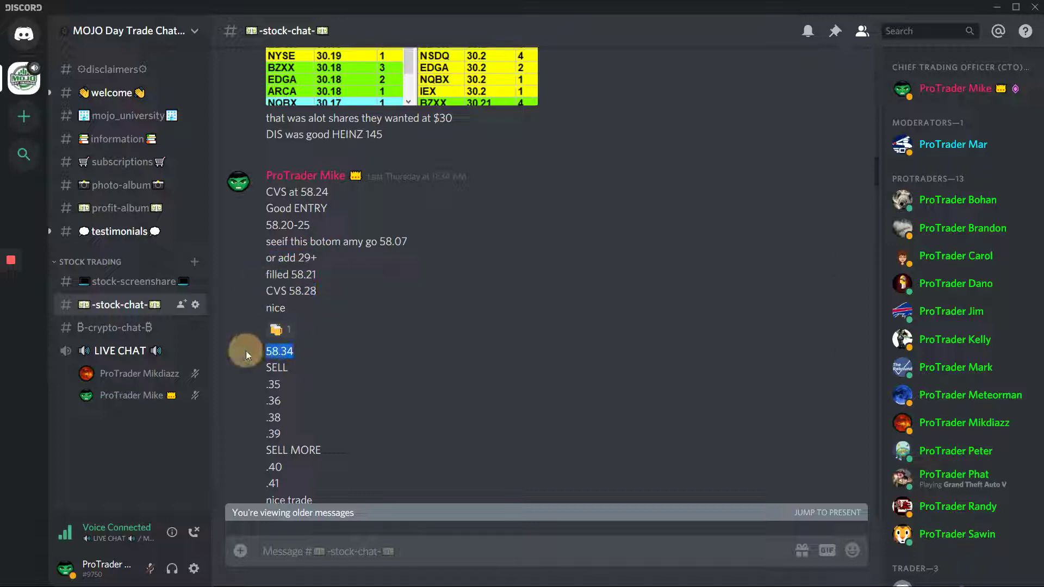
click(273, 392)
mouse_move(289, 418)
mouse_down()
mouse_move(255, 418)
mouse_move(275, 430)
mouse_up()
scroll(300, 433, down, 2)
scroll(299, 437, down, 3)
click(392, 401)
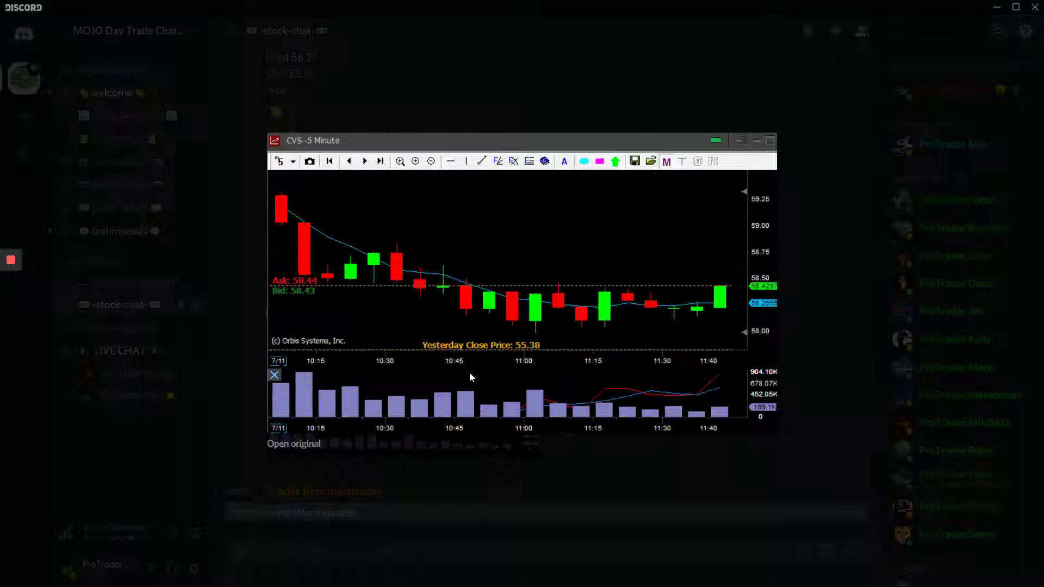
Close the enlarged chart and scroll down to Friday's 'HOOK Heinz $9.00' call.
click(814, 297)
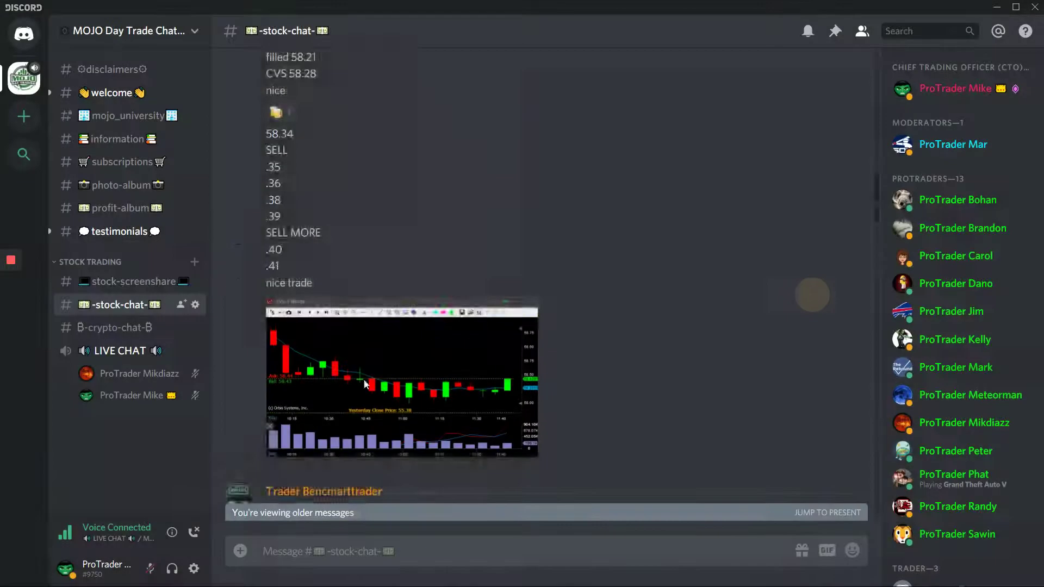
scroll(358, 351, down, 5)
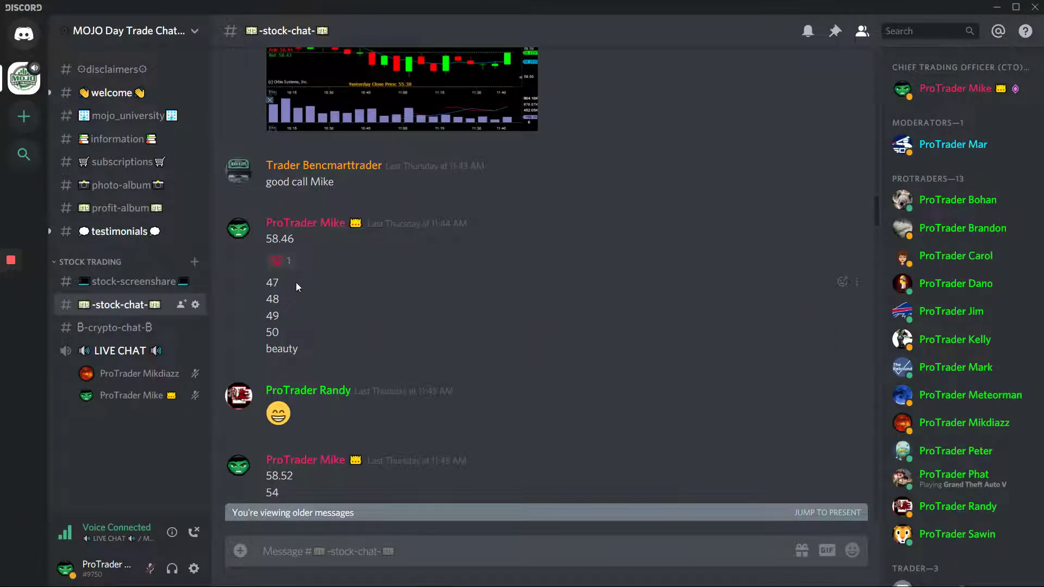
scroll(291, 383, down, 2)
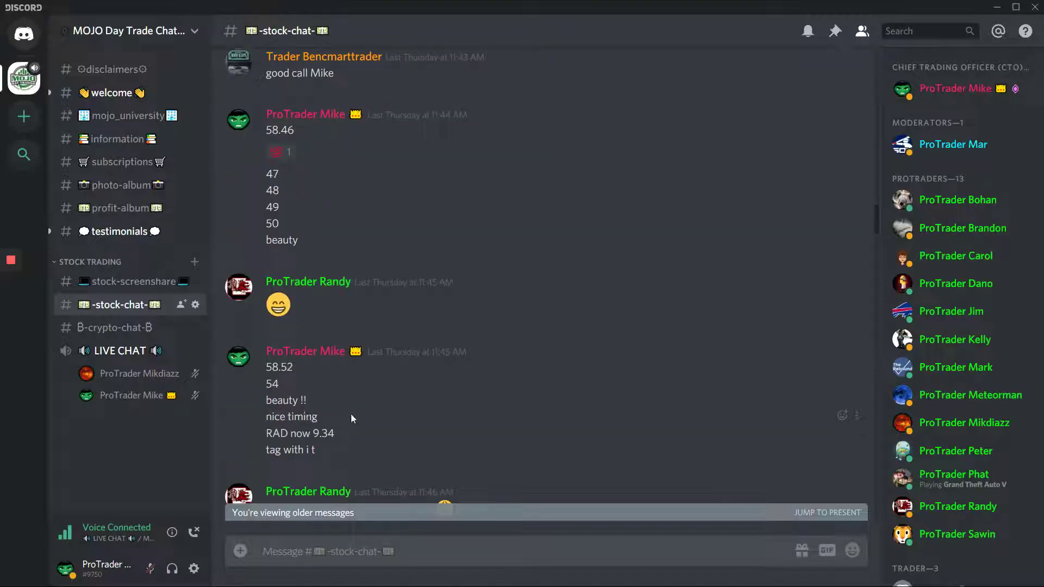
scroll(326, 375, down, 1)
scroll(351, 374, down, 3)
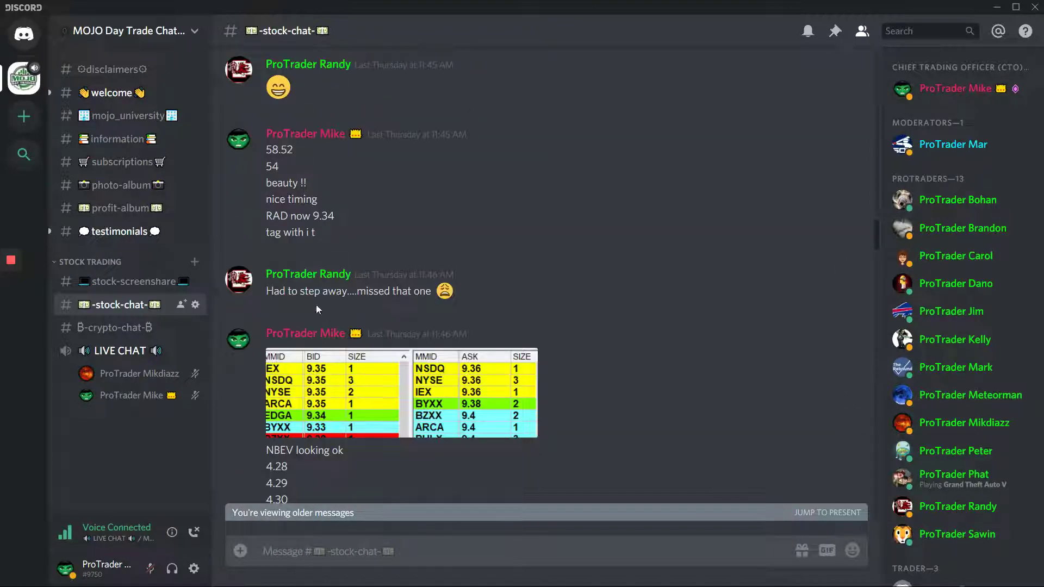
scroll(371, 375, down, 2)
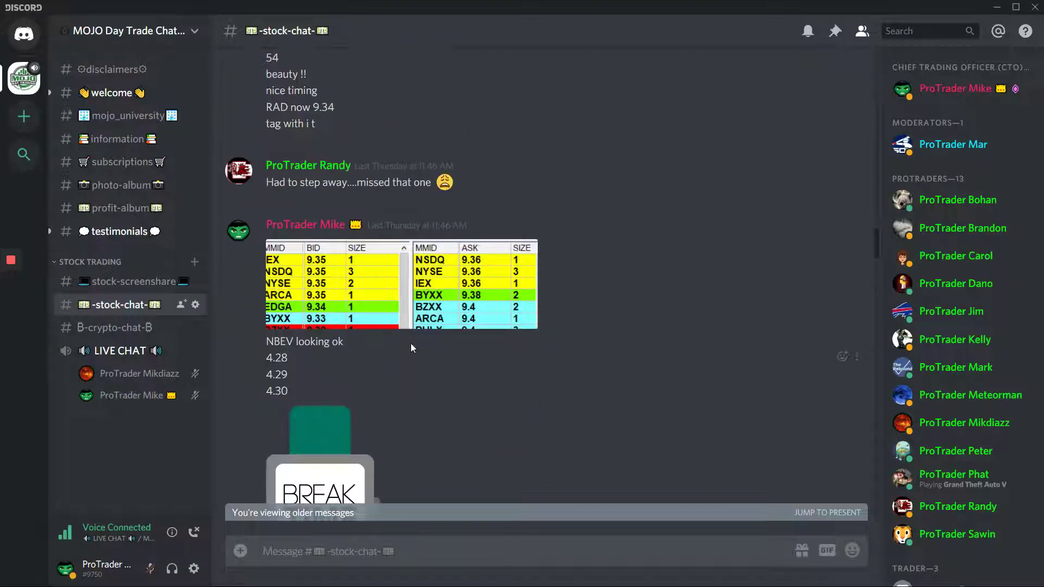
scroll(466, 299, down, 15)
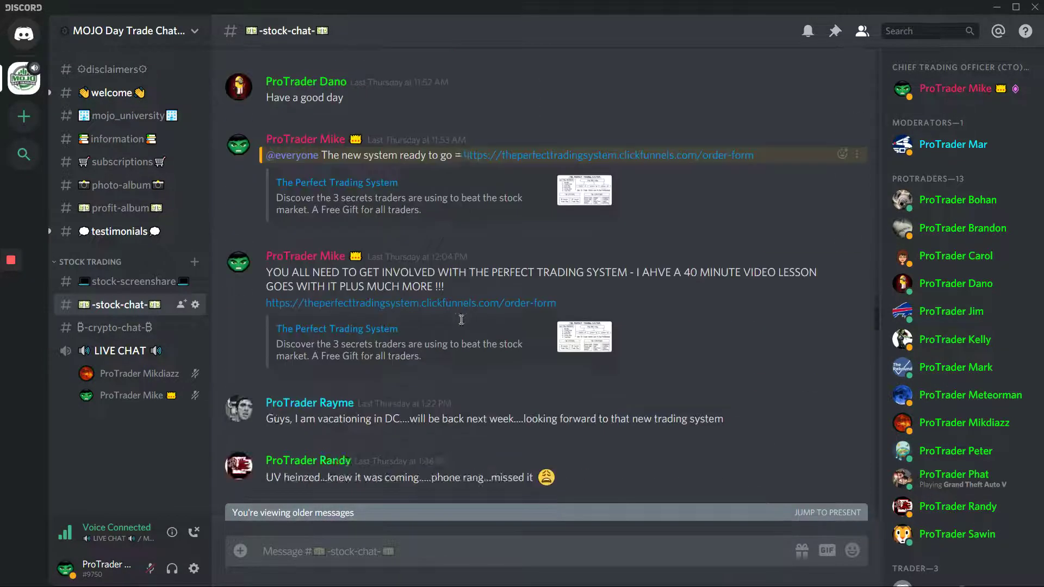
scroll(460, 321, down, 20)
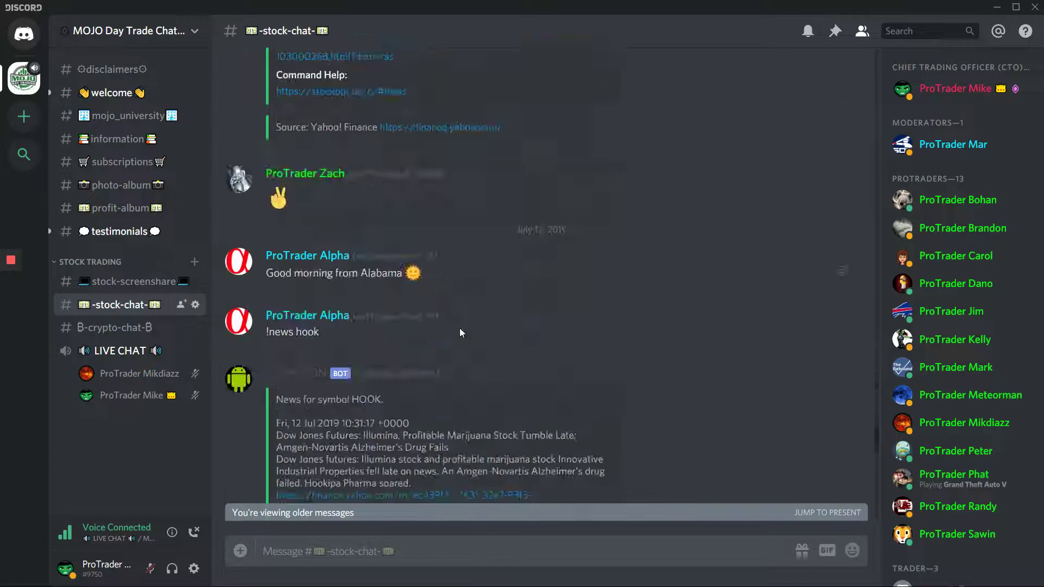
scroll(461, 328, down, 20)
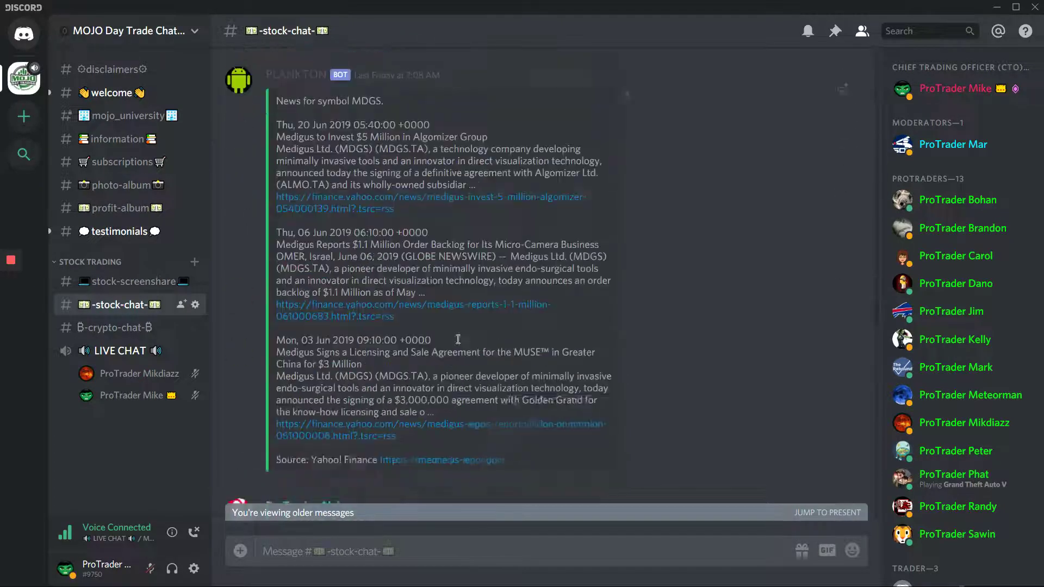
scroll(457, 339, down, 20)
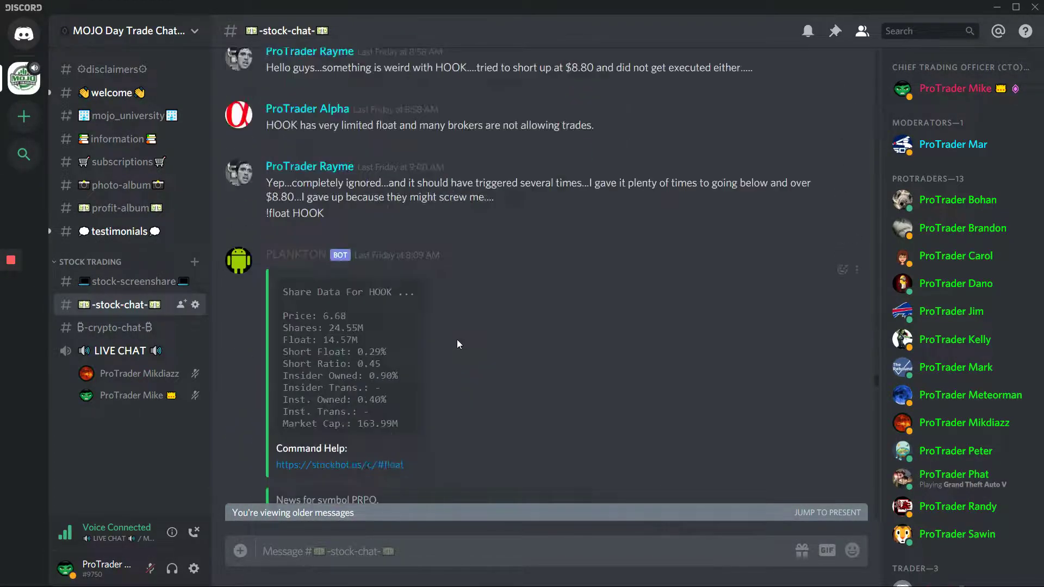
scroll(454, 348, down, 20)
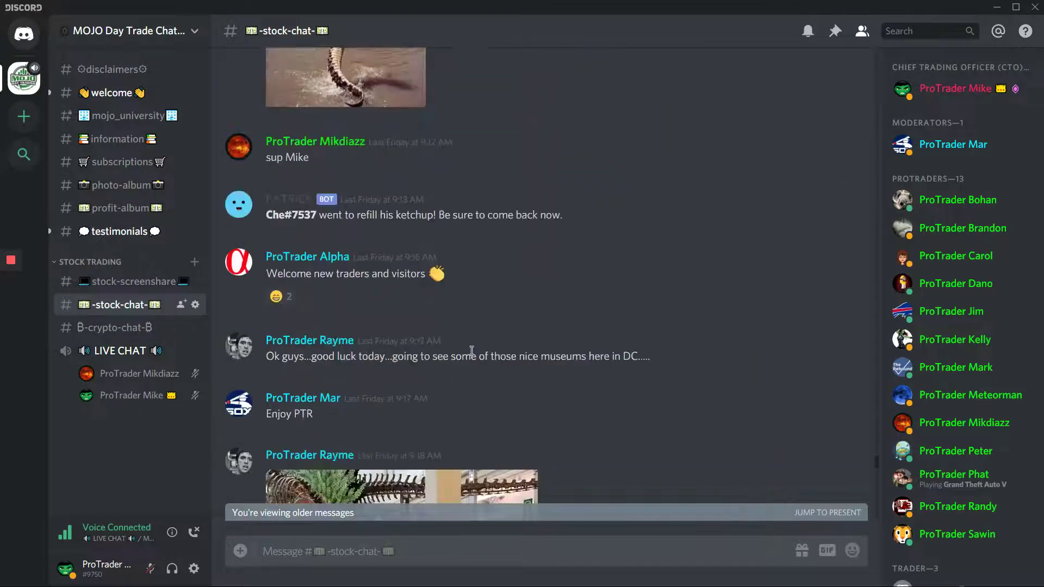
scroll(471, 354, down, 20)
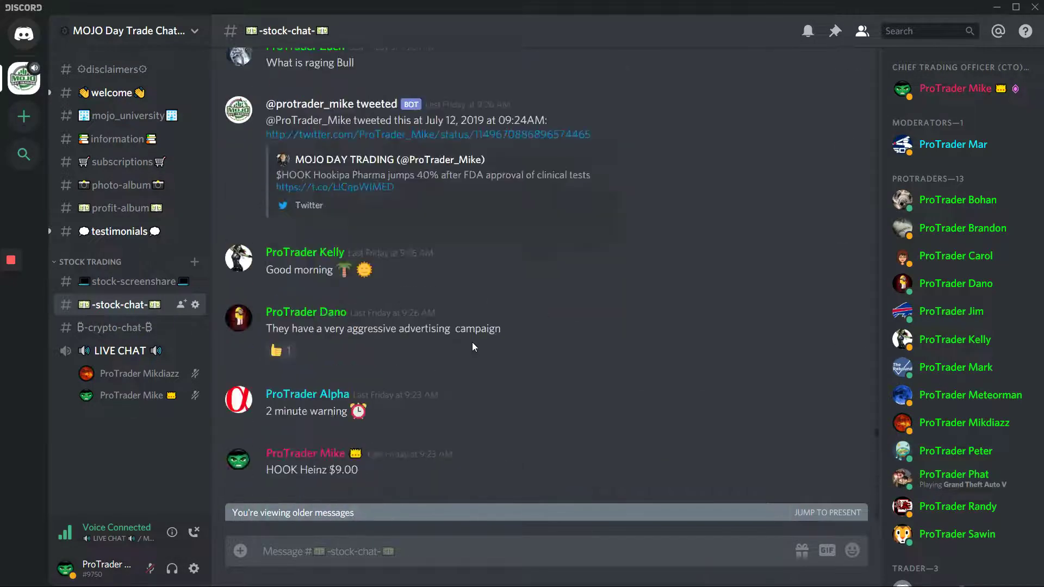